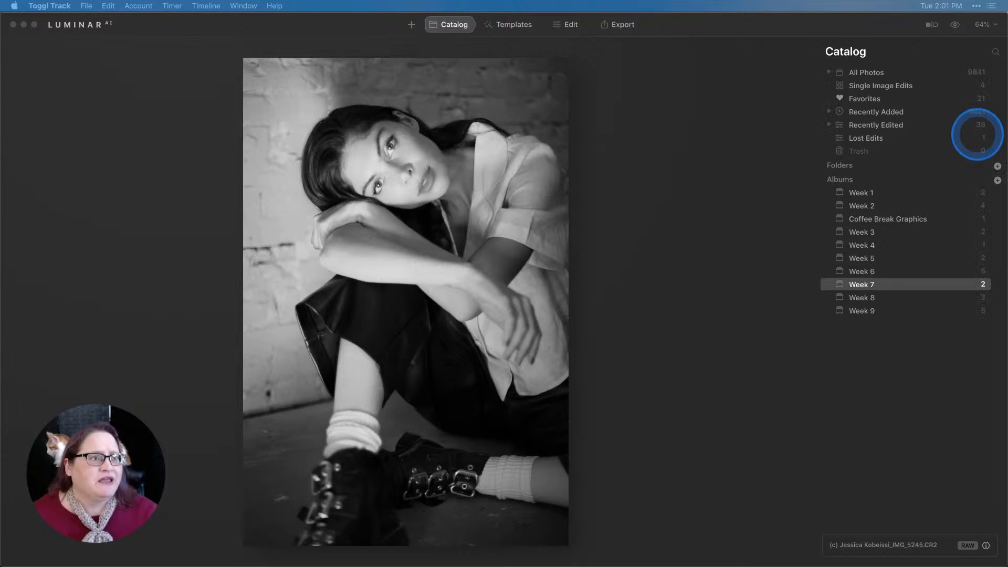
# Compare the edited black-and-white portrait with its original color version.
pyautogui.click(954, 25)
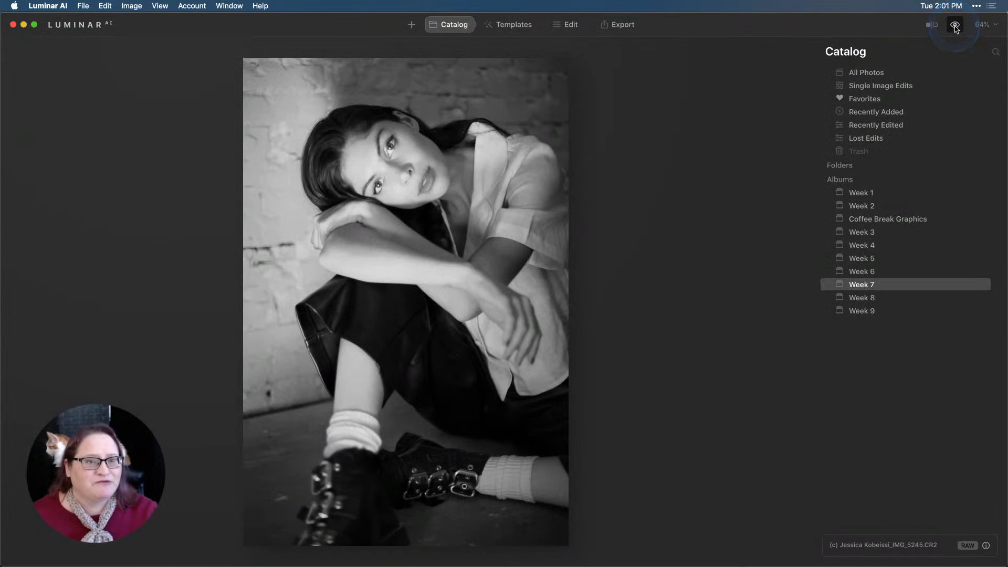
pyautogui.click(954, 25)
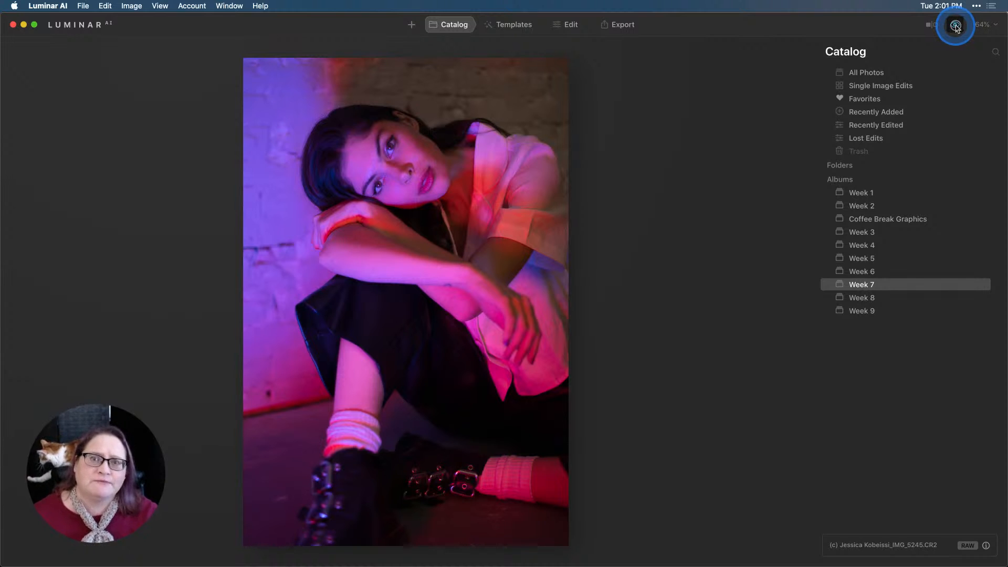
pyautogui.click(955, 25)
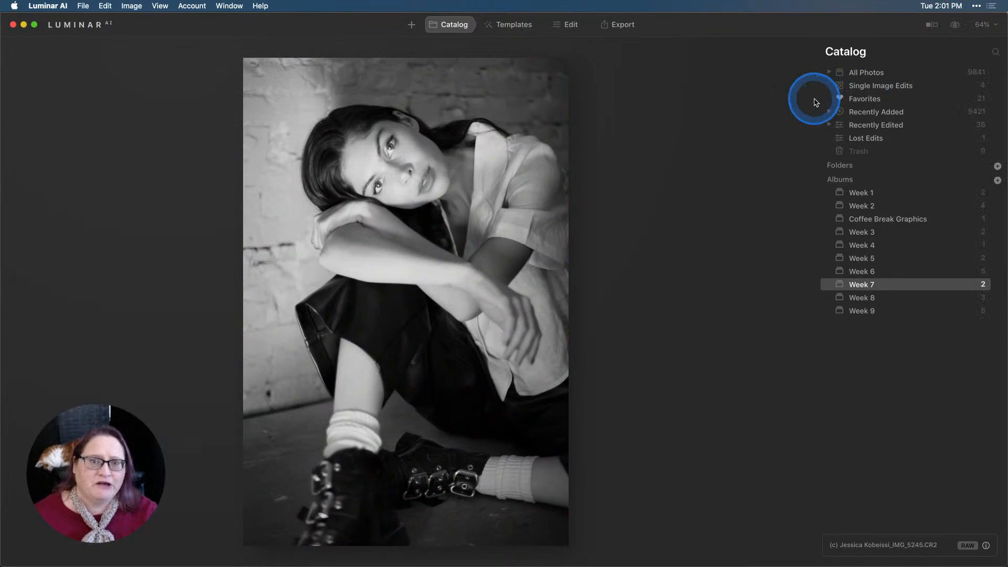
# Open the portrait for editing and revert it to the Original state in its edit history.
pyautogui.click(571, 28)
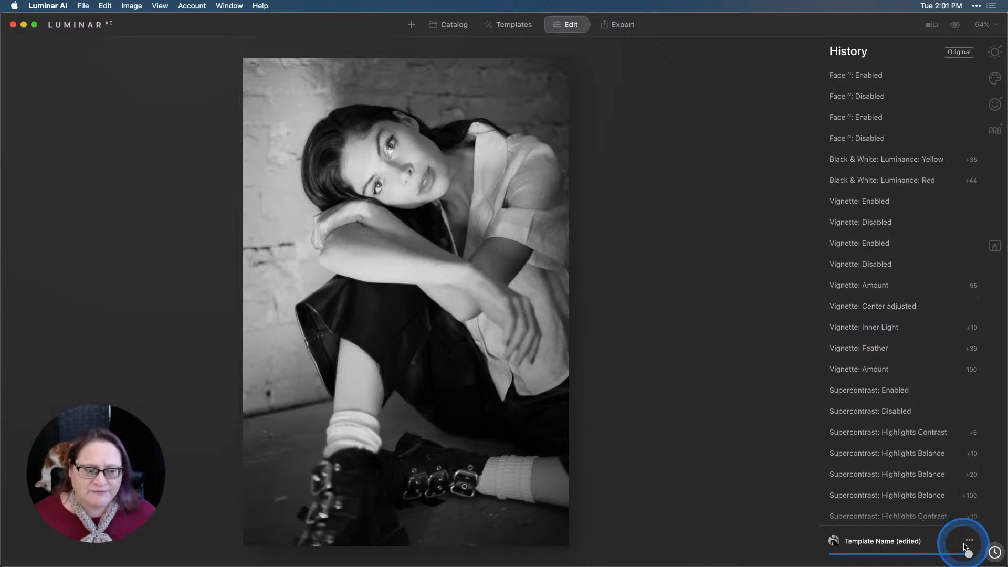
pyautogui.scroll(-10, 918, 480)
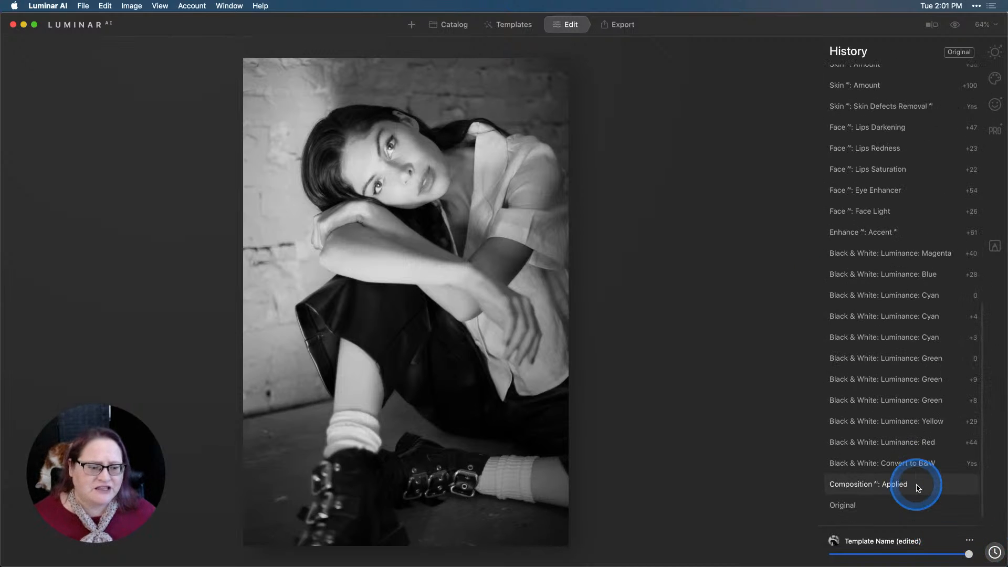
pyautogui.click(875, 512)
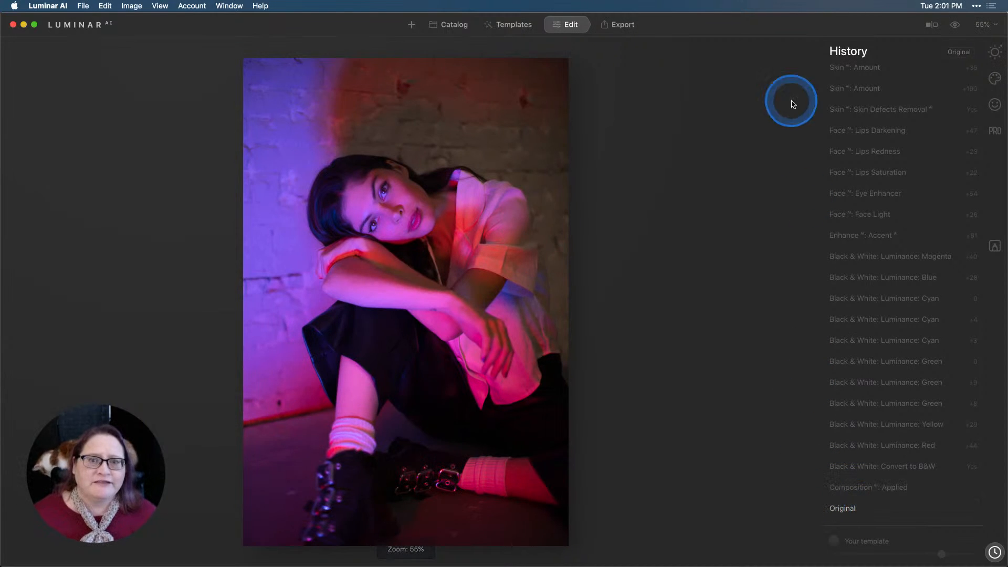
# Crop the portrait with Composition AI, reposition the woman up and to the left within the frame, and apply it.
pyautogui.click(996, 52)
pyautogui.click(902, 79)
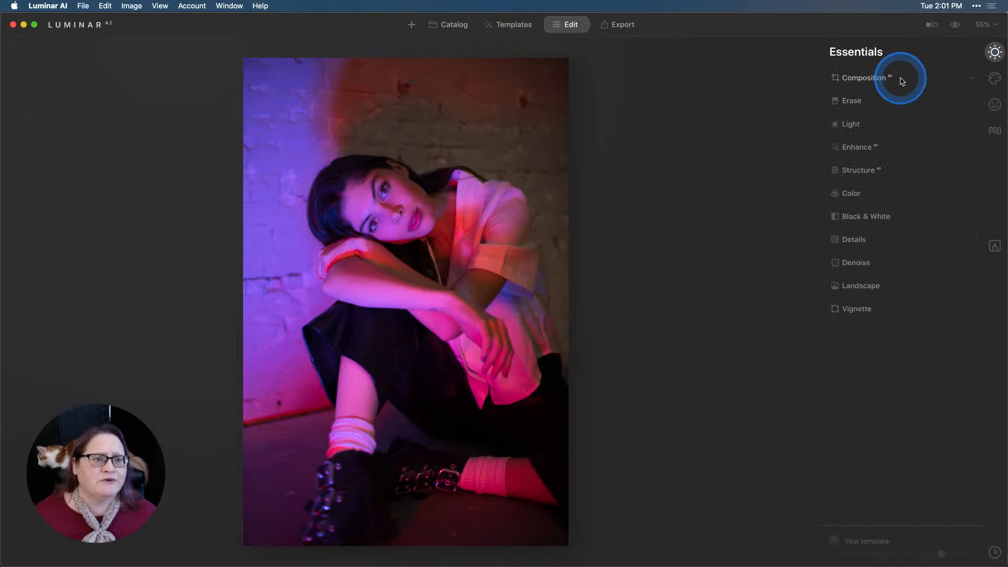
pyautogui.click(901, 106)
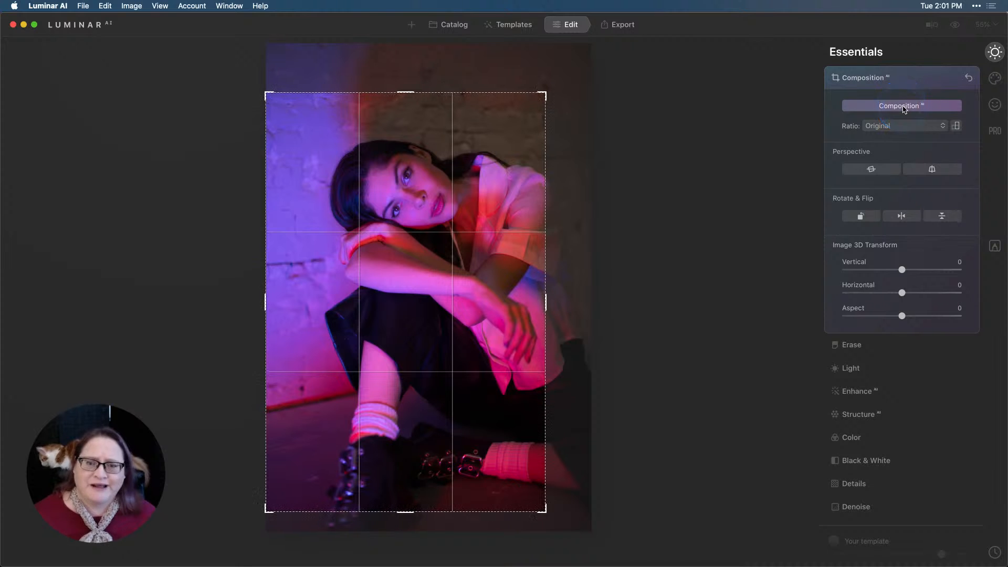
pyautogui.moveTo(539, 226); pyautogui.dragTo(486, 201)
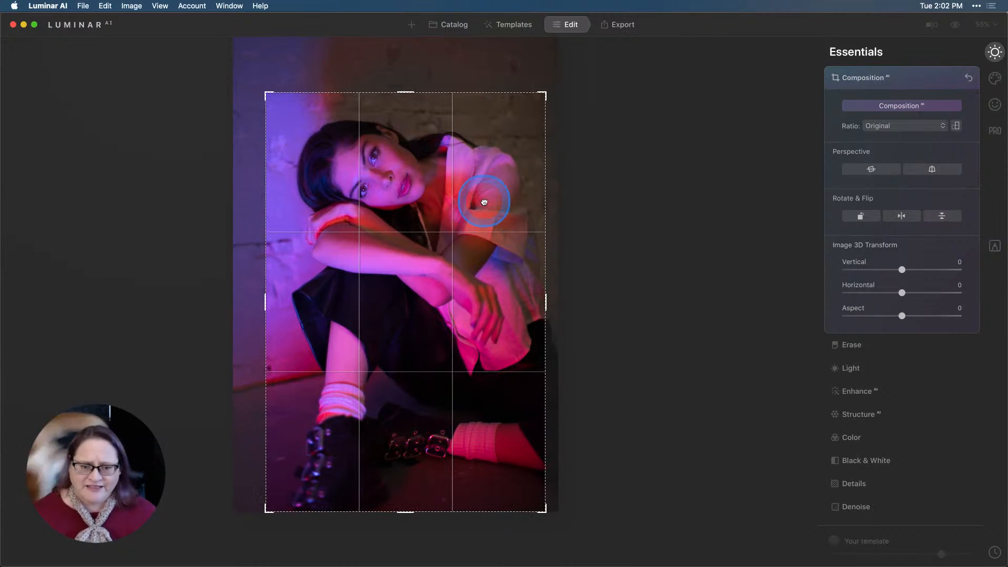
pyautogui.press('Return')
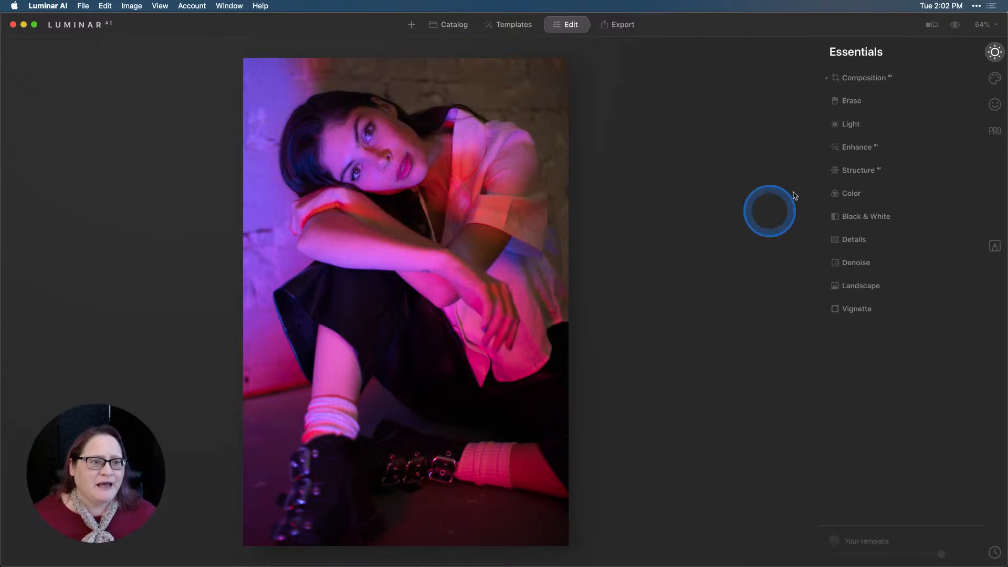
# Set the Enhance AI Accent to 18 and the Structure AI Amount to 17.
pyautogui.click(851, 149)
pyautogui.moveTo(845, 182); pyautogui.dragTo(866, 182)
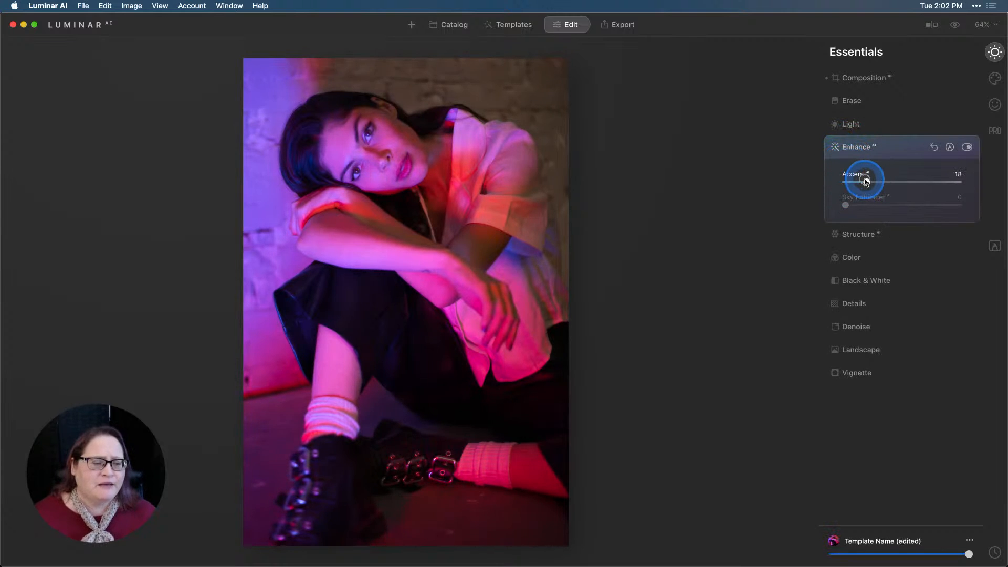
pyautogui.click(867, 236)
pyautogui.click(900, 204)
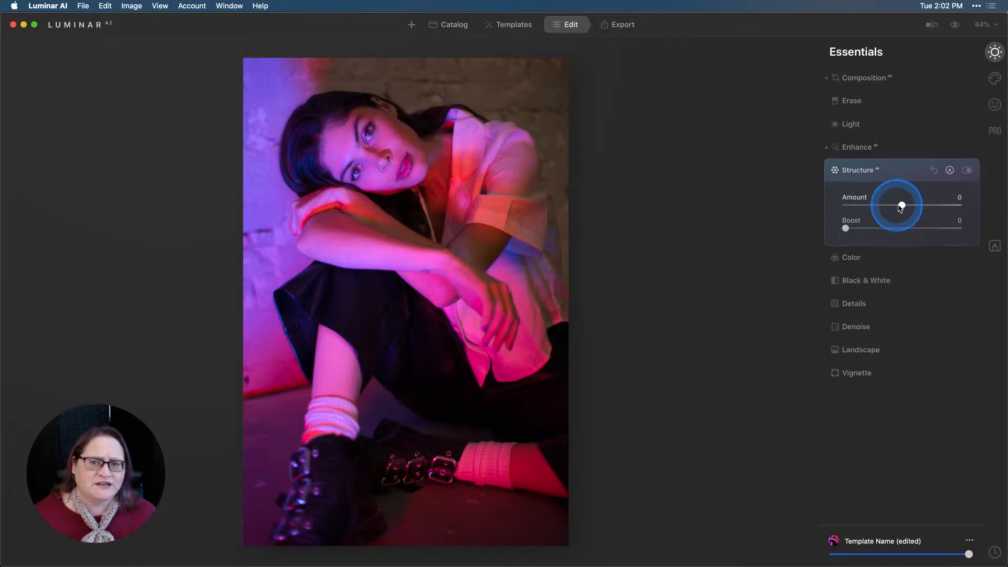
pyautogui.moveTo(900, 206)
pyautogui.mouseDown()
pyautogui.moveTo(939, 204)
pyautogui.moveTo(915, 205)
pyautogui.mouseUp()
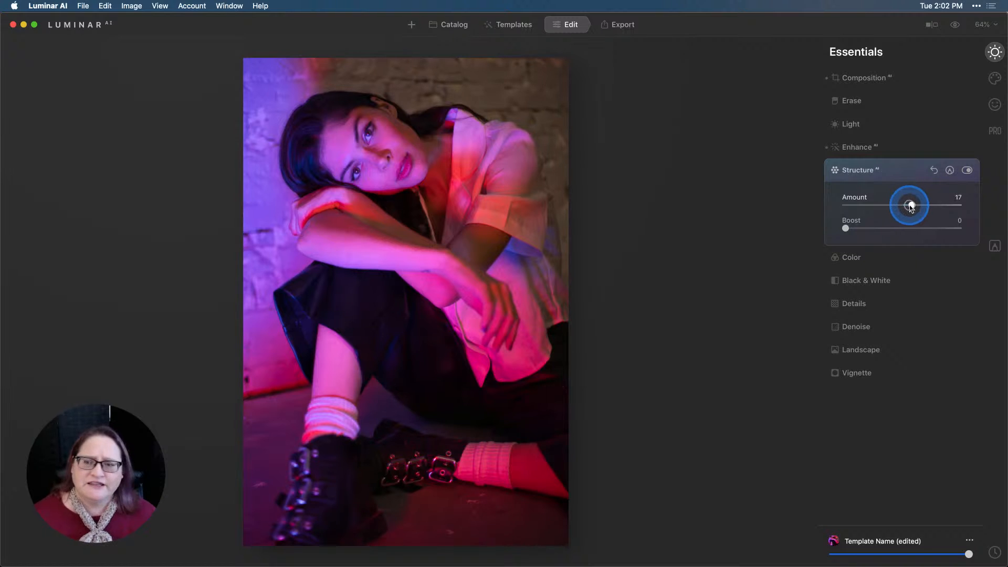
# Convert the portrait to black and white and compare the result with the original.
pyautogui.click(873, 283)
pyautogui.click(898, 246)
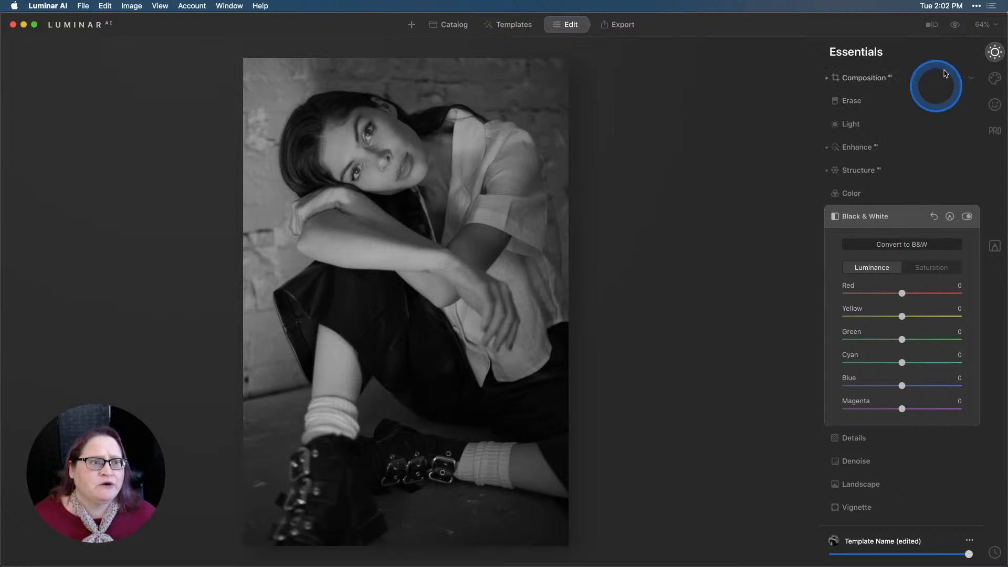
pyautogui.click(956, 25)
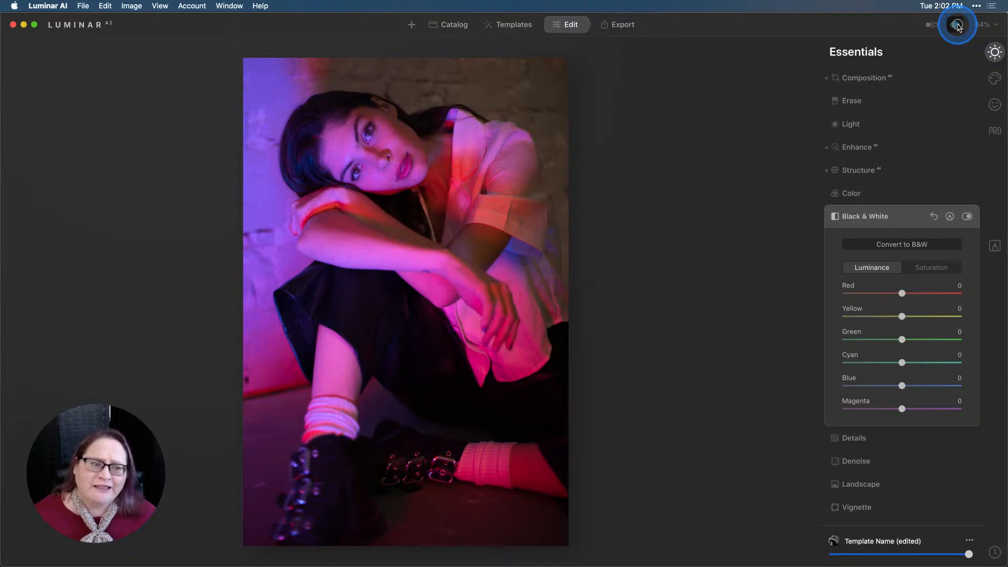
pyautogui.click(955, 25)
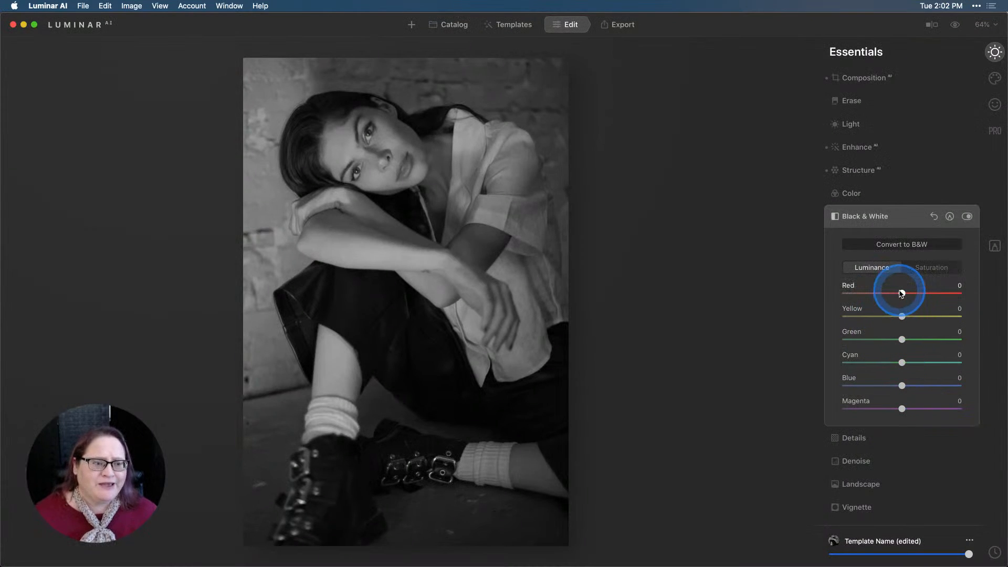
# Set the Black & White luminance to Red 83, Yellow 46, Blue 15 and Magenta 50.
pyautogui.moveTo(902, 293); pyautogui.dragTo(948, 292)
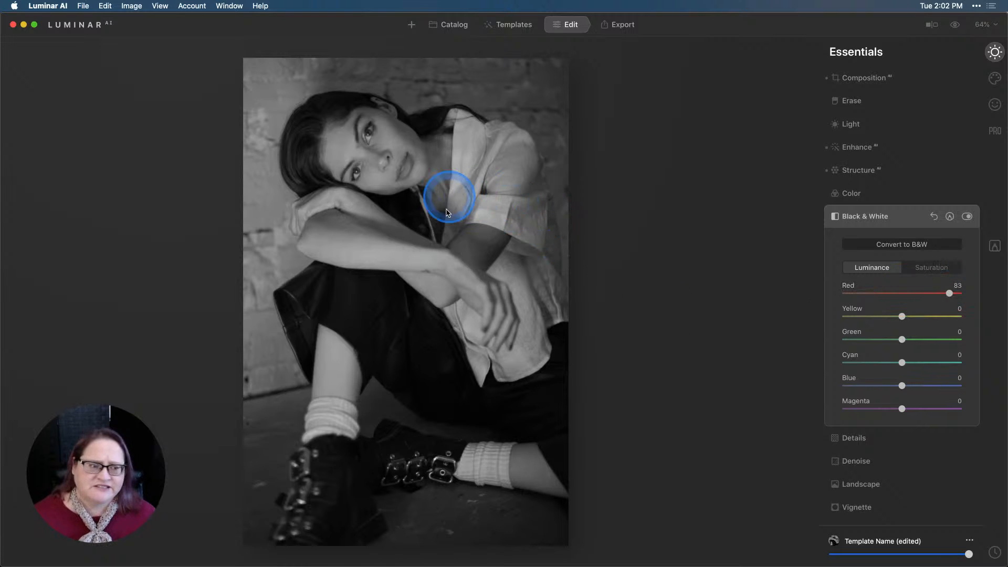
pyautogui.moveTo(900, 318); pyautogui.dragTo(913, 386)
pyautogui.doubleClick(929, 340)
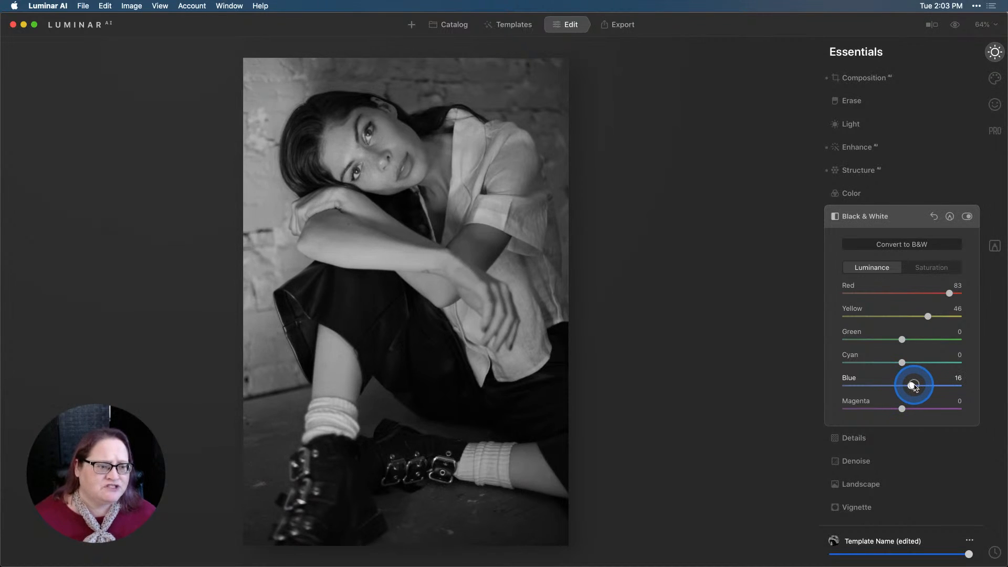
pyautogui.moveTo(903, 410)
pyautogui.mouseDown()
pyautogui.moveTo(873, 409)
pyautogui.moveTo(935, 406)
pyautogui.moveTo(917, 407)
pyautogui.mouseUp()
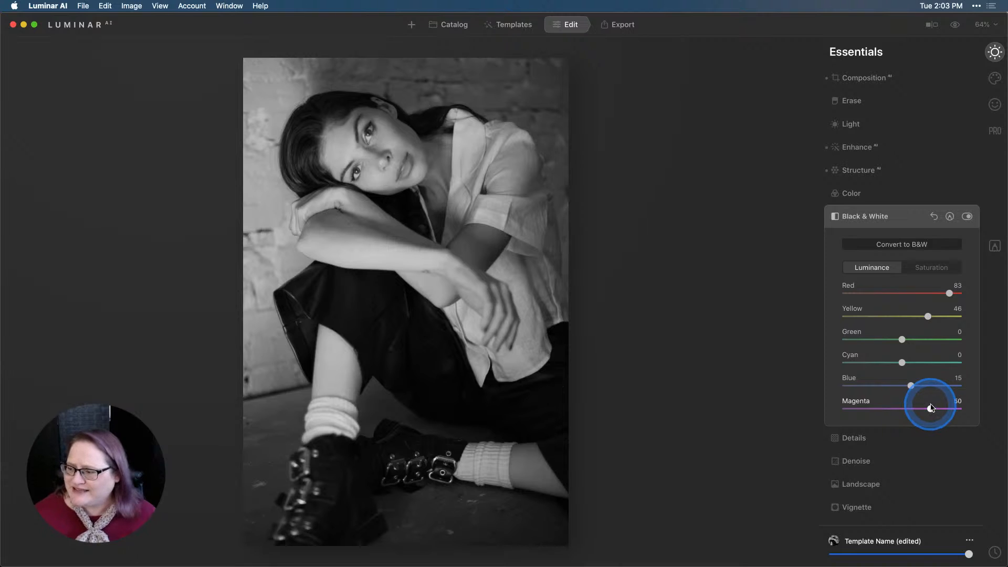
pyautogui.click(945, 414)
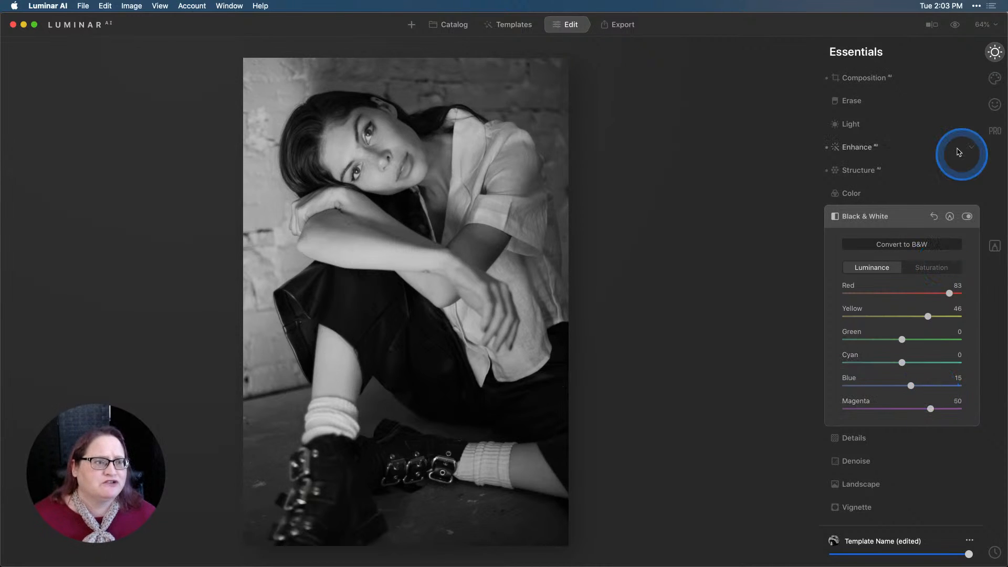
# In Face AI, set Face Light to 22, Eye Enhancer to 43 and Iris Flare to 31.
pyautogui.click(994, 105)
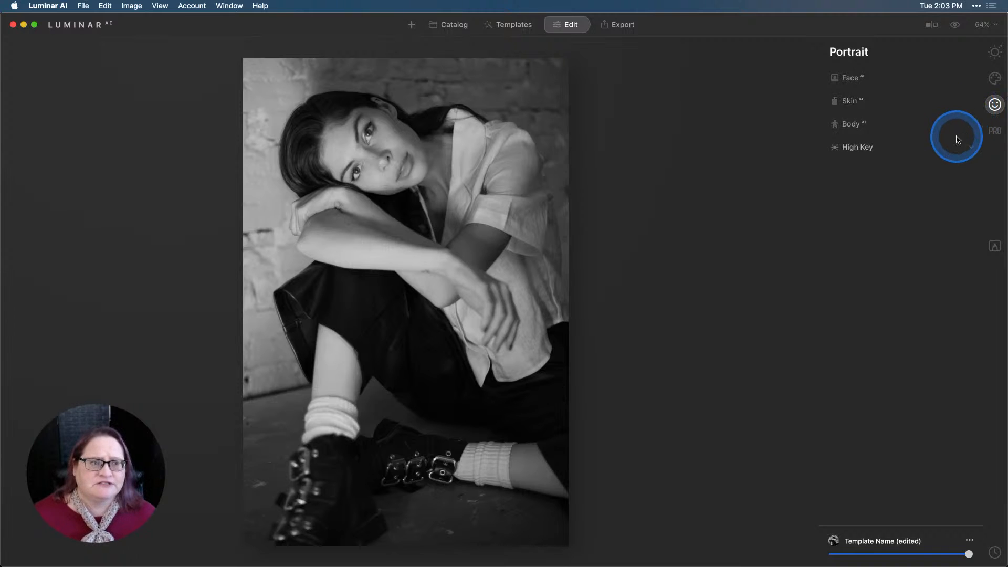
pyautogui.click(861, 80)
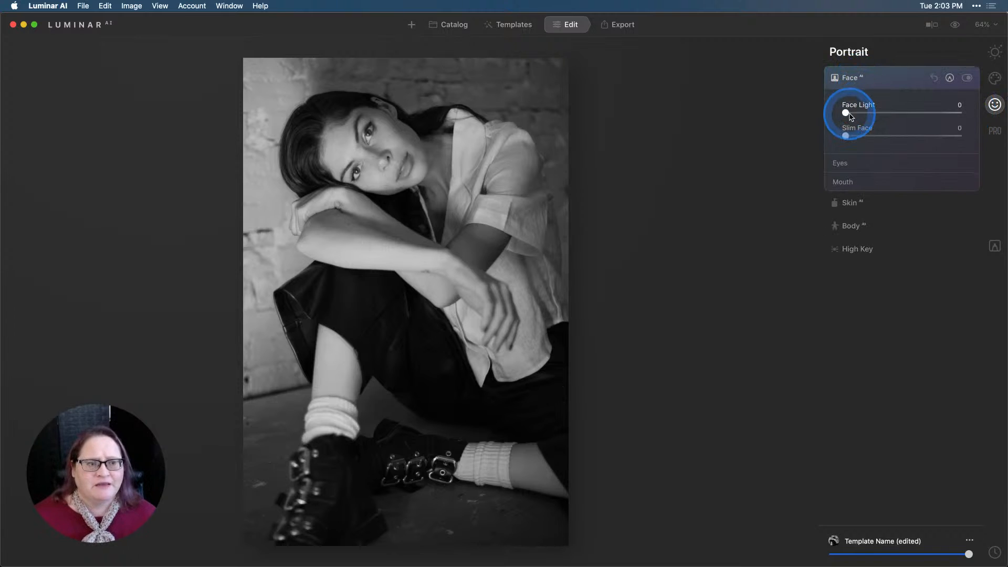
pyautogui.moveTo(849, 116); pyautogui.dragTo(873, 113)
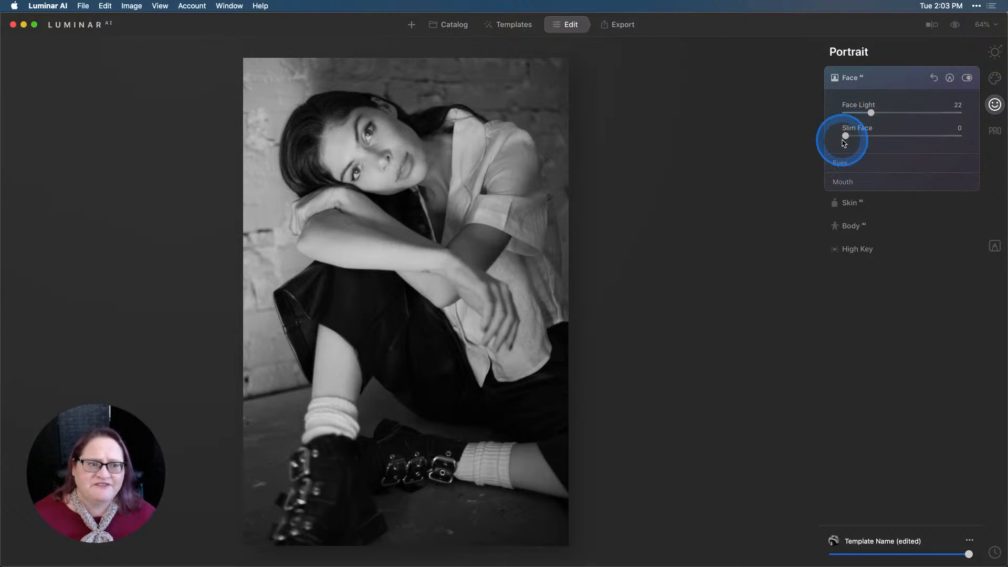
pyautogui.click(850, 166)
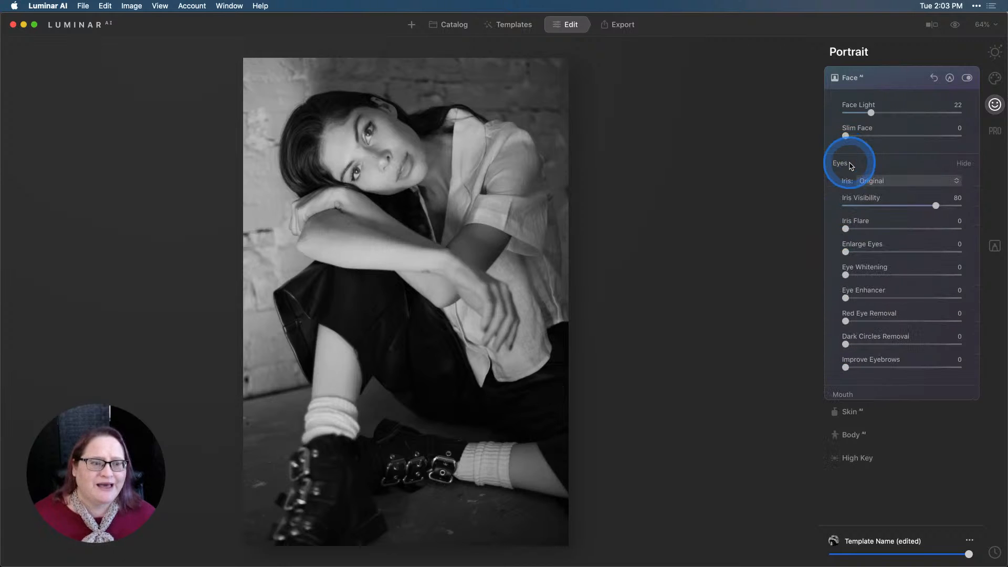
pyautogui.moveTo(845, 298); pyautogui.dragTo(896, 297)
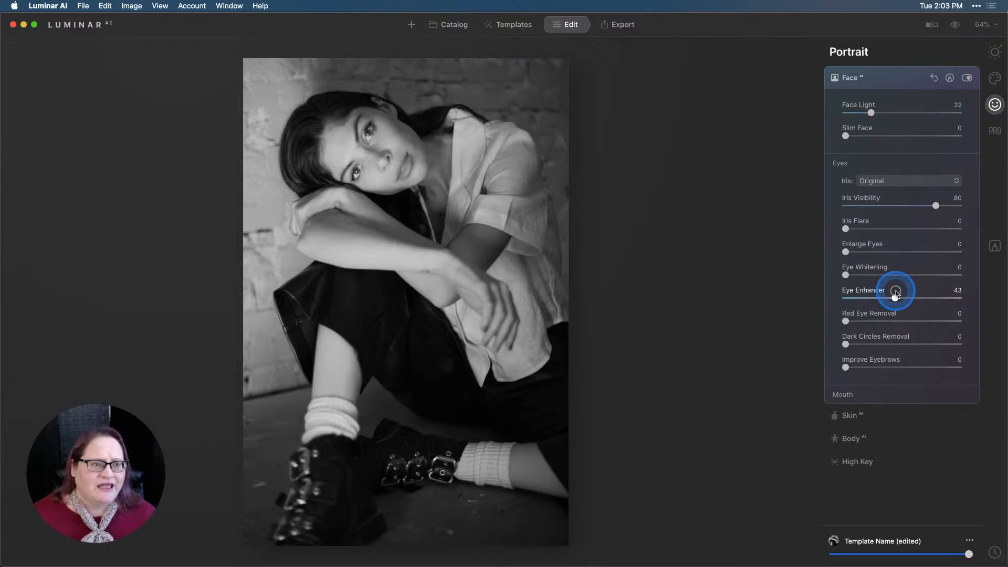
pyautogui.moveTo(846, 228); pyautogui.dragTo(883, 229)
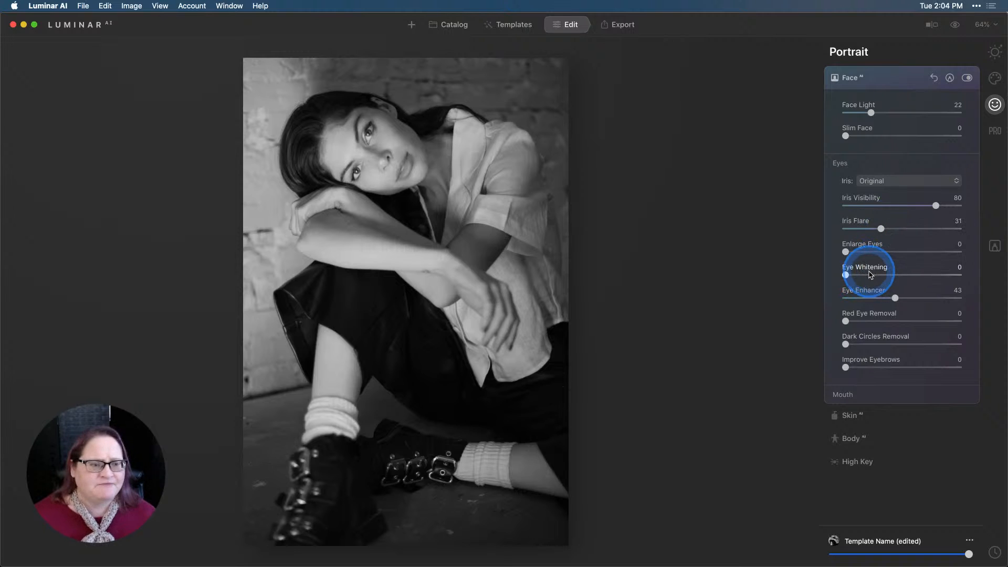
# Set the Face AI mouth adjustments to Lips Darkening 45 and Lips Saturation 35.
pyautogui.click(843, 394)
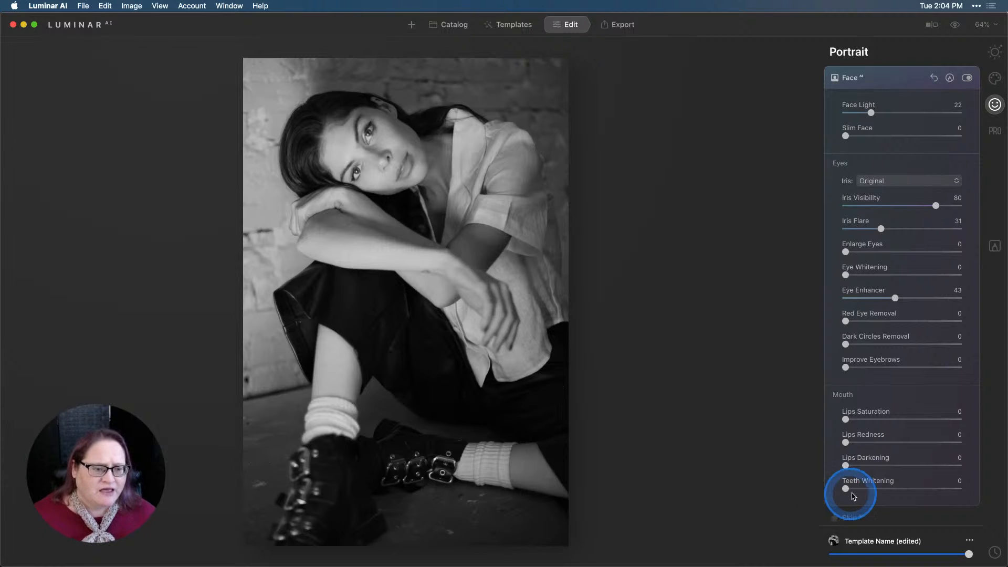
pyautogui.moveTo(846, 466); pyautogui.dragTo(897, 464)
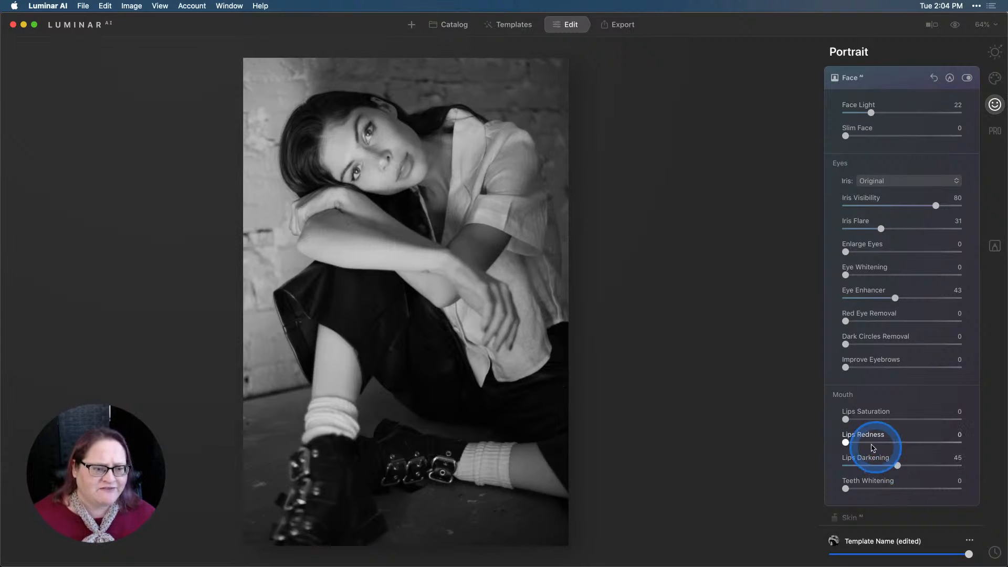
pyautogui.moveTo(845, 419); pyautogui.dragTo(887, 420)
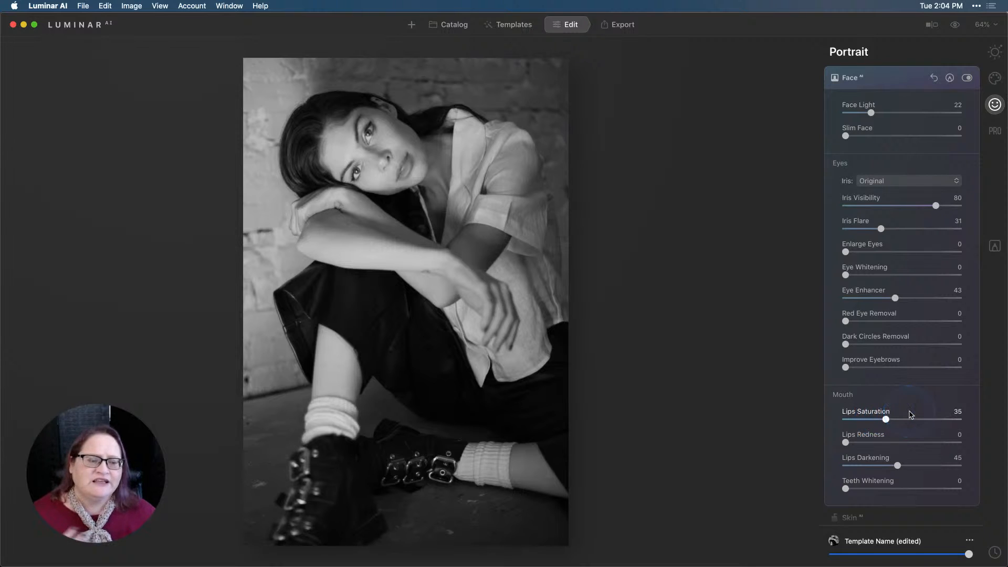
pyautogui.click(908, 418)
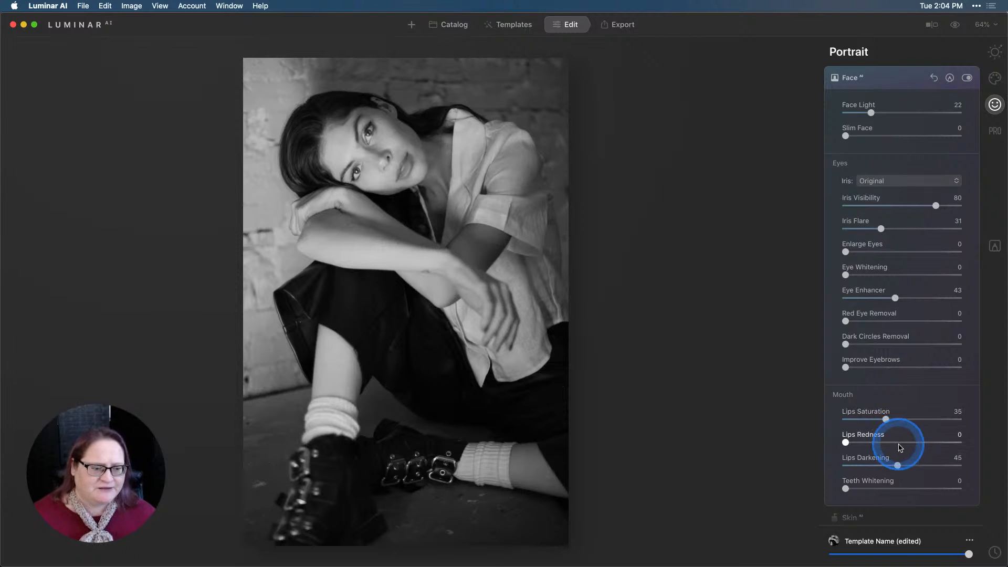
# In Skin AI, enable Skin Defects Removal and set Shine Removal to 53 and Amount to 26.
pyautogui.scroll(-2, 900, 445)
pyautogui.click(853, 498)
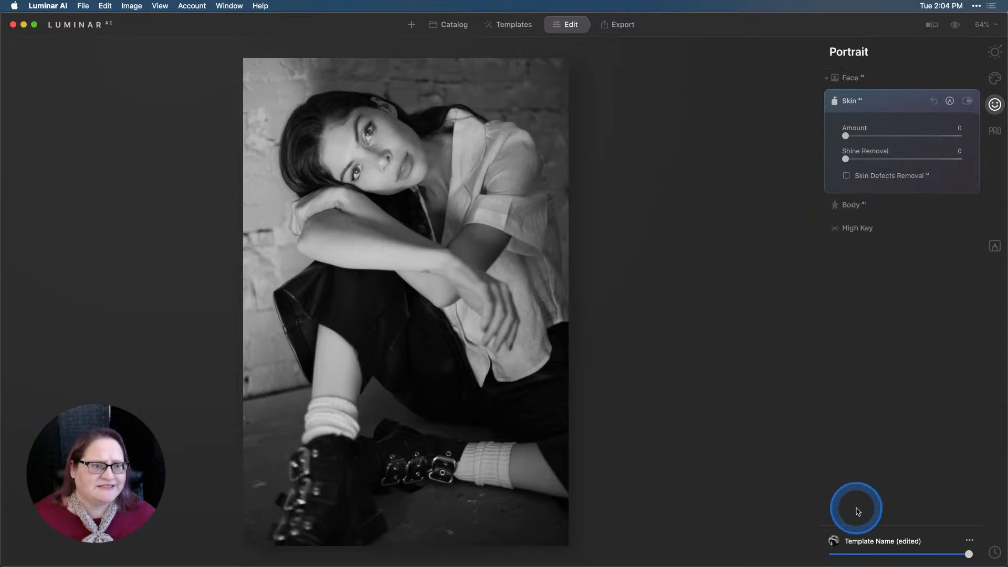
pyautogui.click(846, 176)
pyautogui.moveTo(845, 158); pyautogui.dragTo(909, 162)
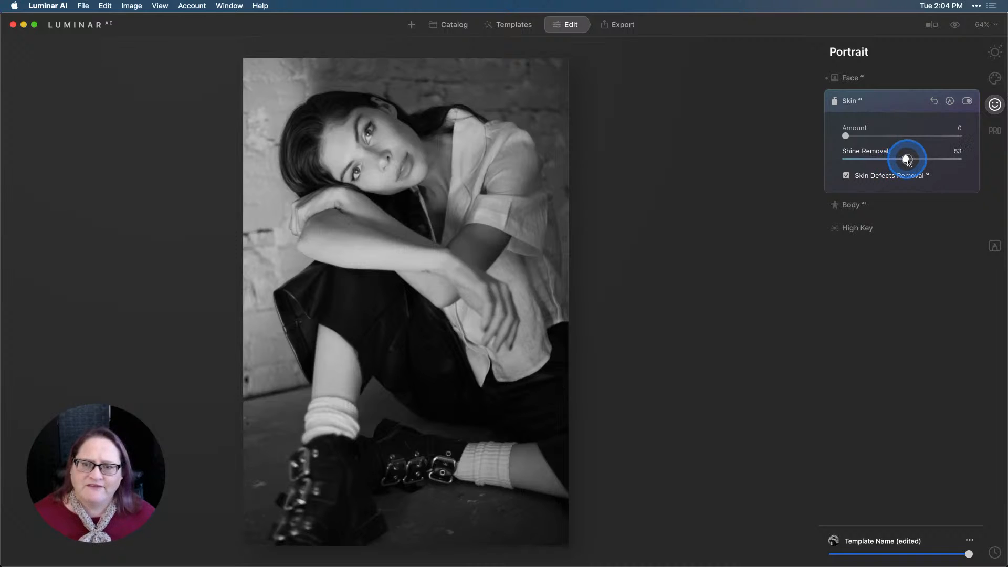
pyautogui.click(845, 136)
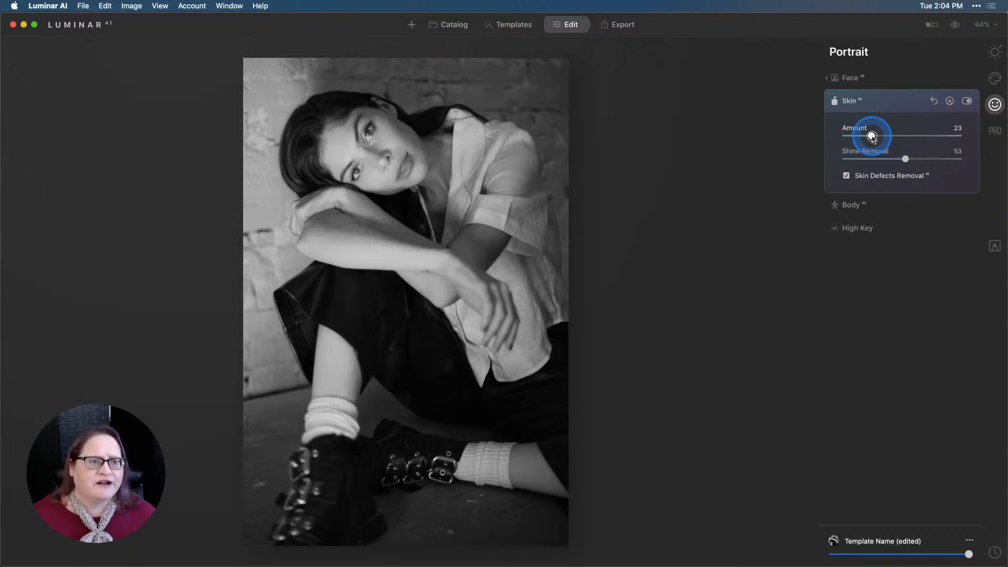
pyautogui.moveTo(872, 137); pyautogui.dragTo(876, 137)
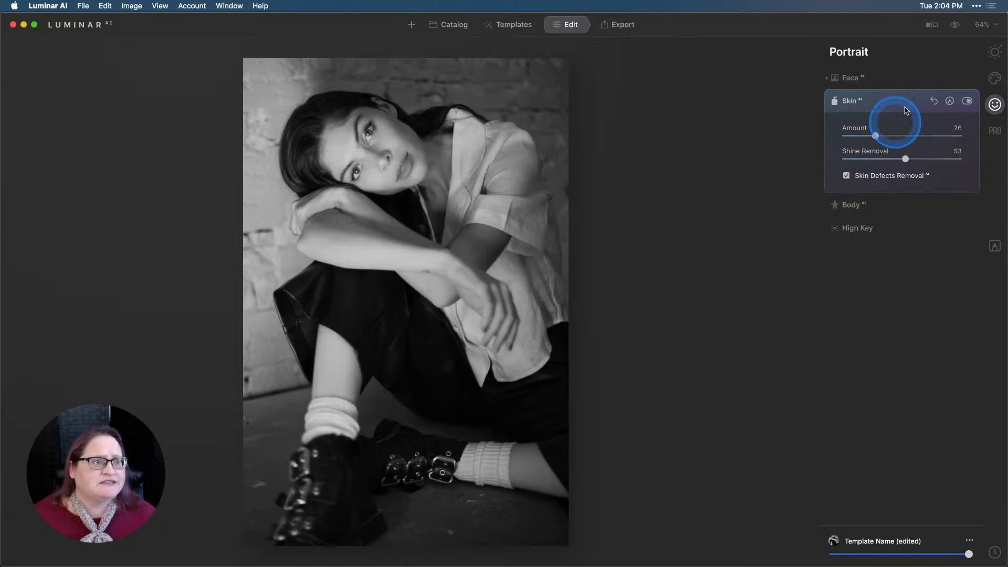
# Add a vignette to the portrait with Amount -45, Feather 48 and Inner Light 13.
pyautogui.click(995, 52)
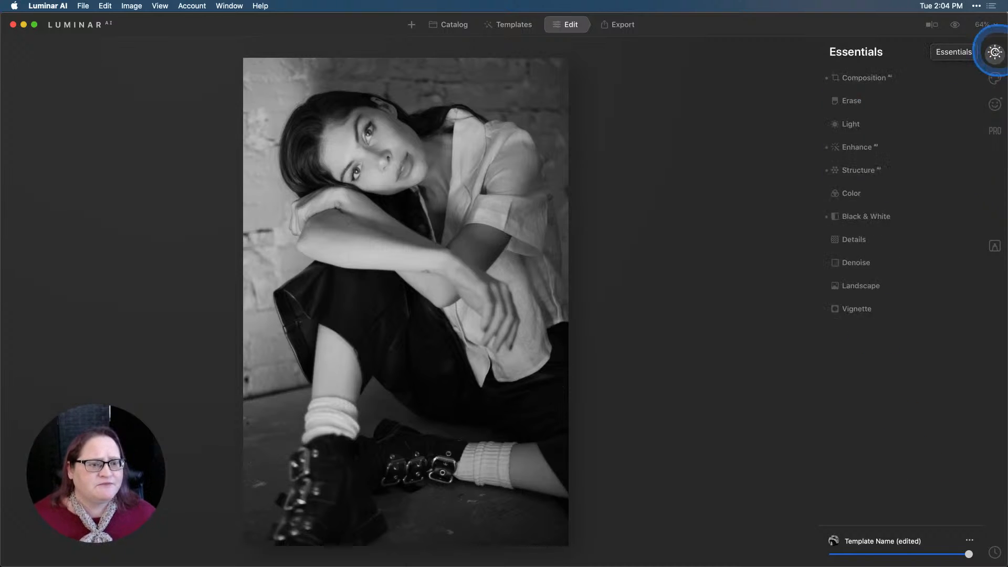
pyautogui.click(870, 309)
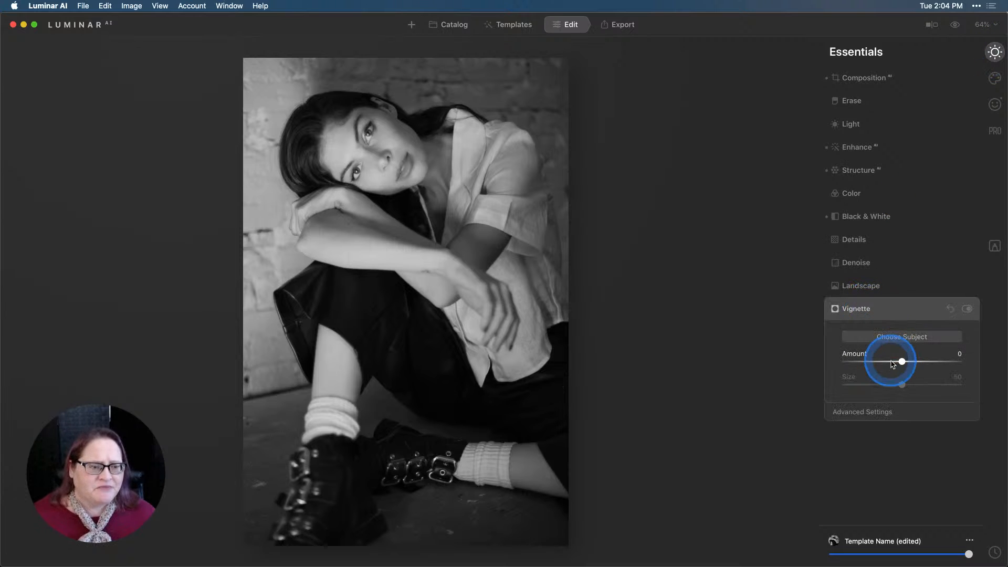
pyautogui.moveTo(903, 361); pyautogui.dragTo(832, 362)
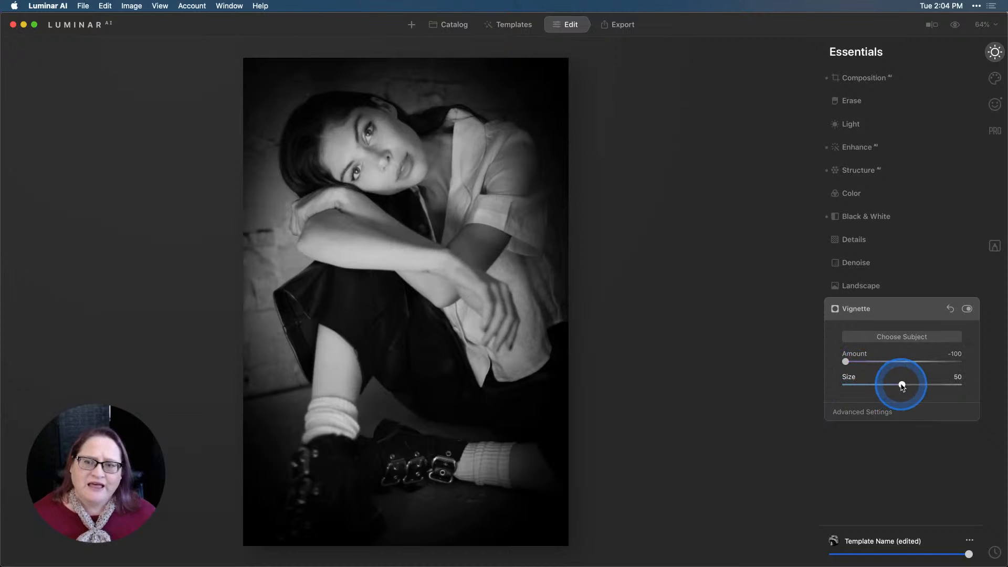
pyautogui.click(906, 414)
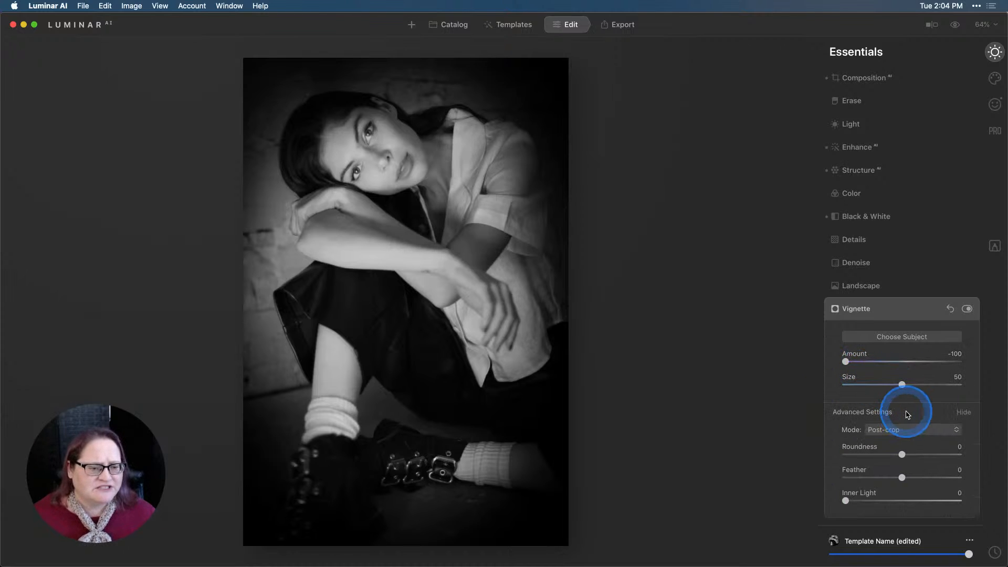
pyautogui.moveTo(901, 476); pyautogui.dragTo(929, 477)
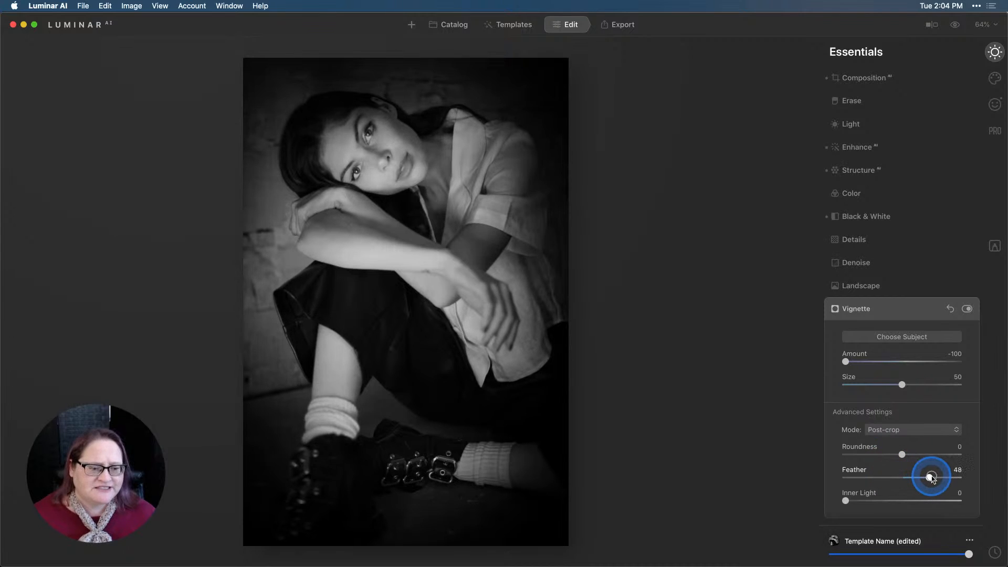
pyautogui.moveTo(848, 502); pyautogui.dragTo(863, 501)
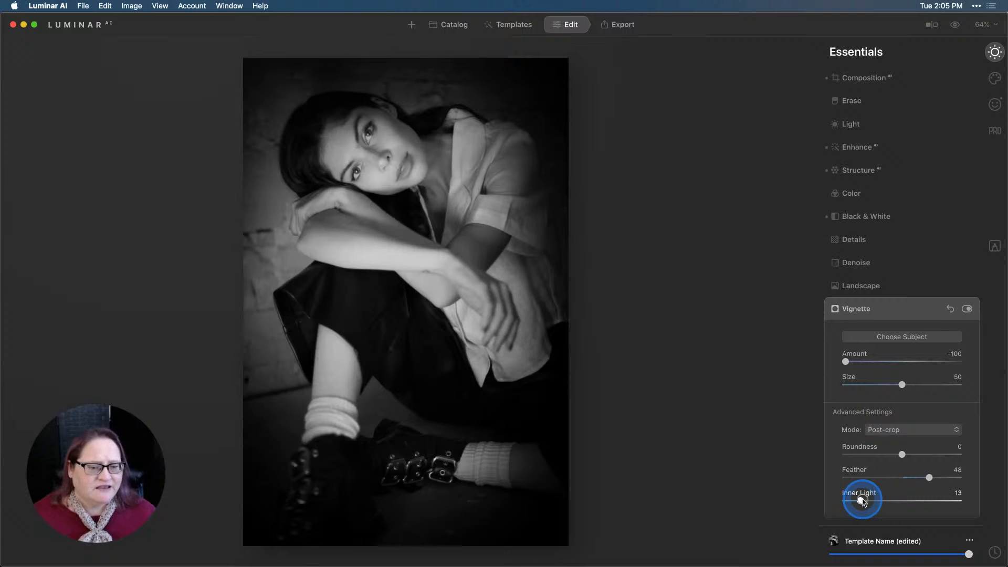
pyautogui.moveTo(848, 357); pyautogui.dragTo(878, 362)
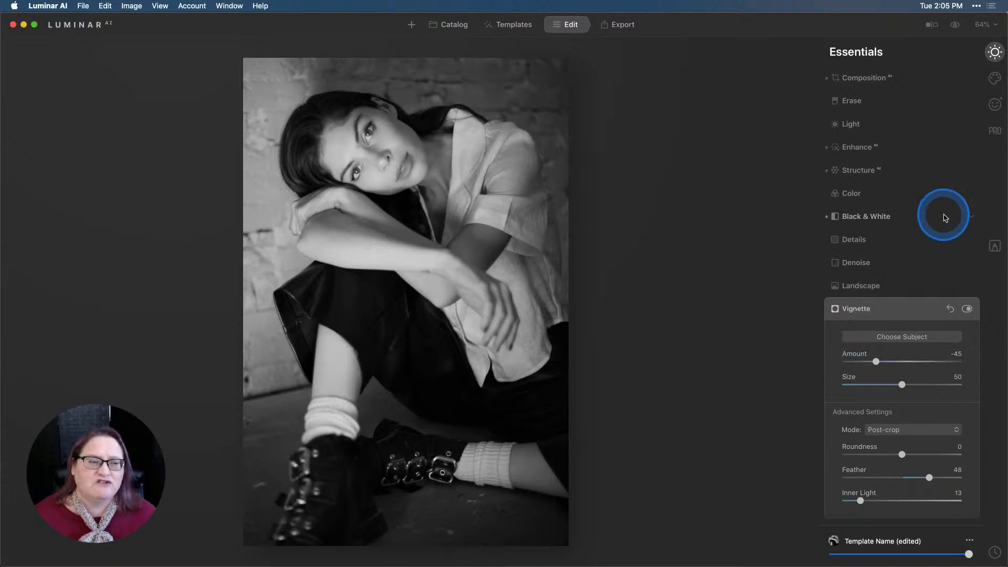
# In Supercontrast, set Highlights Contrast to 24 and Highlights Balance to -2.
pyautogui.click(994, 130)
pyautogui.click(889, 104)
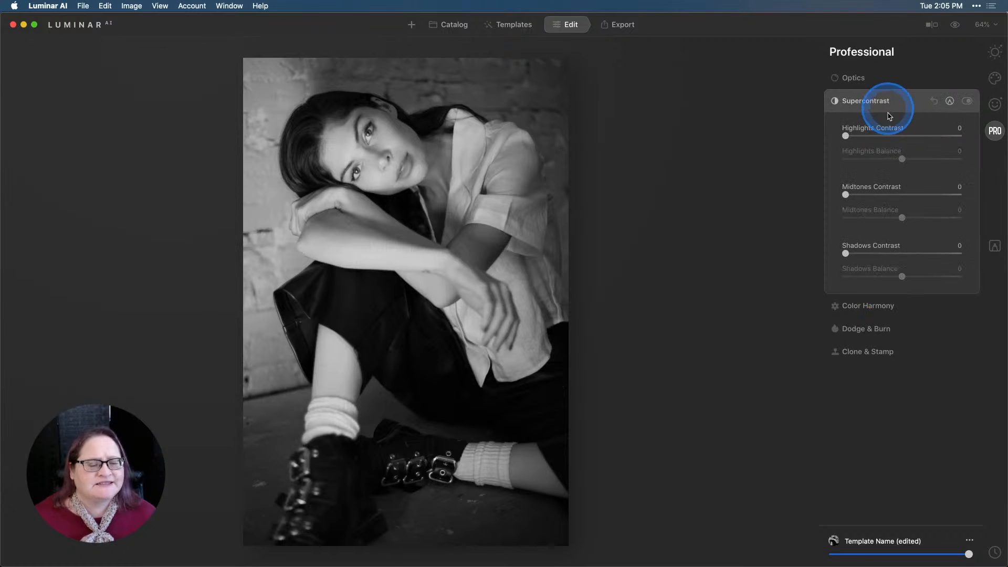
pyautogui.click(848, 136)
pyautogui.moveTo(848, 137); pyautogui.dragTo(874, 135)
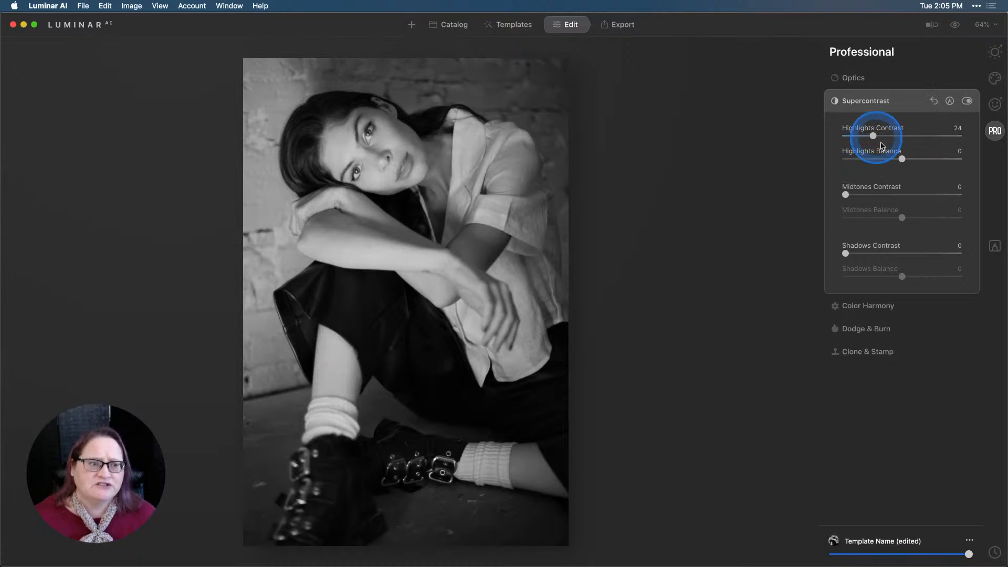
pyautogui.click(902, 158)
pyautogui.moveTo(901, 158)
pyautogui.mouseDown()
pyautogui.moveTo(866, 157)
pyautogui.moveTo(900, 157)
pyautogui.mouseUp()
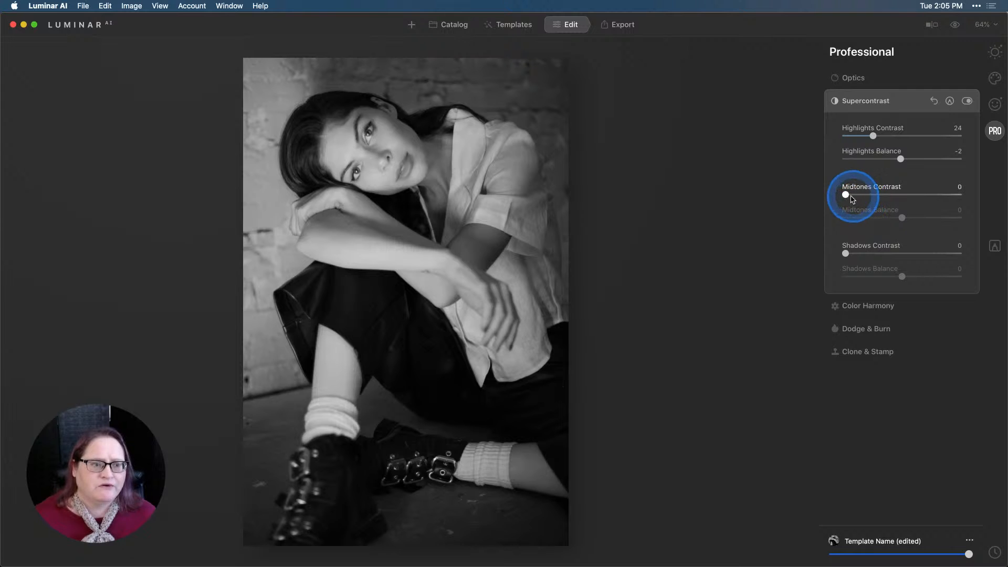
# Set the Supercontrast Midtones Contrast to 16, Shadows Contrast to 40 and Shadows Balance to -10.
pyautogui.moveTo(846, 195)
pyautogui.mouseDown()
pyautogui.moveTo(902, 196)
pyautogui.moveTo(857, 194)
pyautogui.moveTo(897, 194)
pyautogui.moveTo(865, 196)
pyautogui.mouseUp()
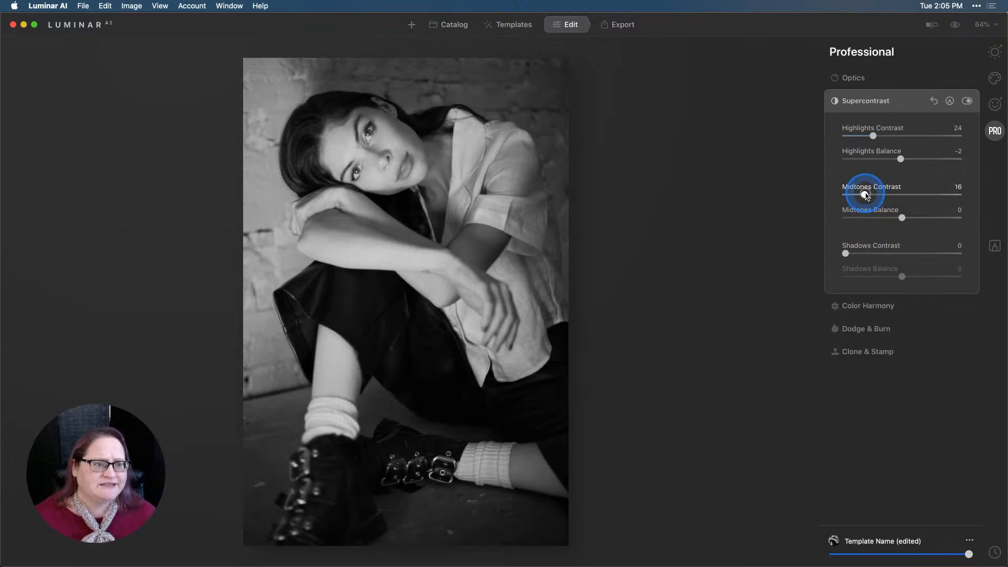
pyautogui.moveTo(847, 253); pyautogui.dragTo(892, 252)
pyautogui.moveTo(901, 276)
pyautogui.mouseDown()
pyautogui.moveTo(866, 275)
pyautogui.moveTo(914, 275)
pyautogui.moveTo(896, 276)
pyautogui.mouseUp()
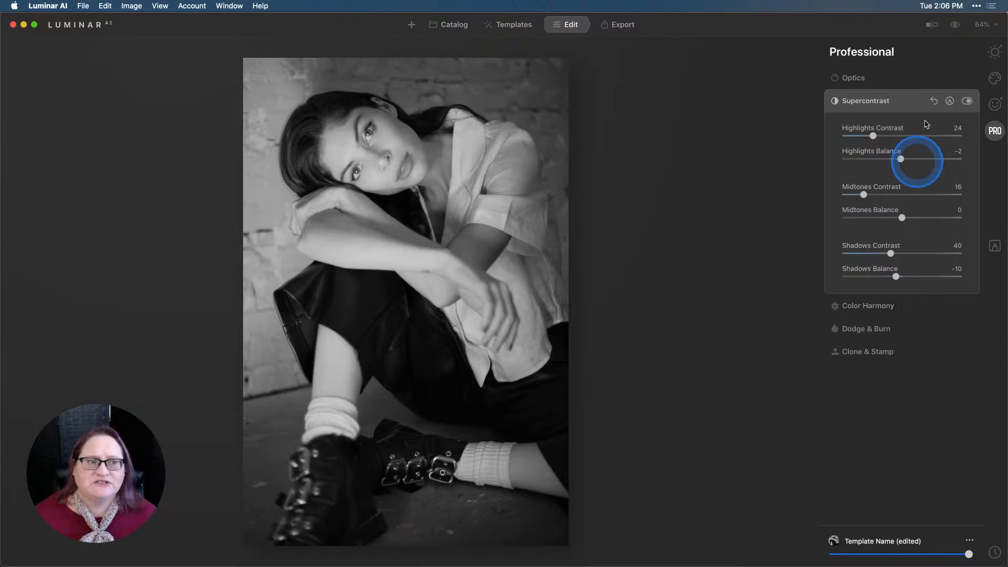
# Compare the edited black-and-white portrait with the original color photo, returning to the edited version.
pyautogui.click(954, 25)
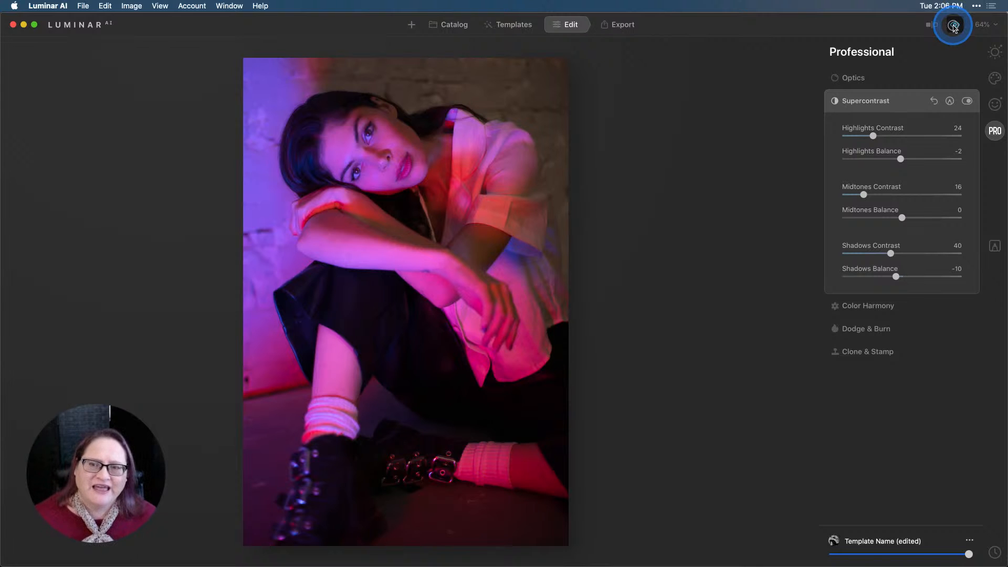
pyautogui.click(954, 25)
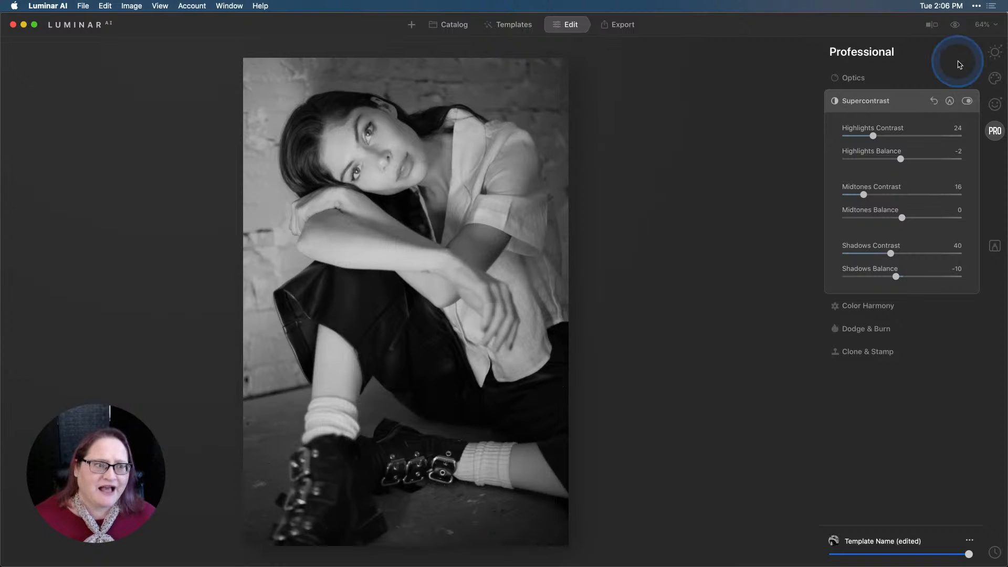
# Review the Black & White color settings for Saturation and Luminance, leaving the Luminance set displayed.
pyautogui.click(994, 53)
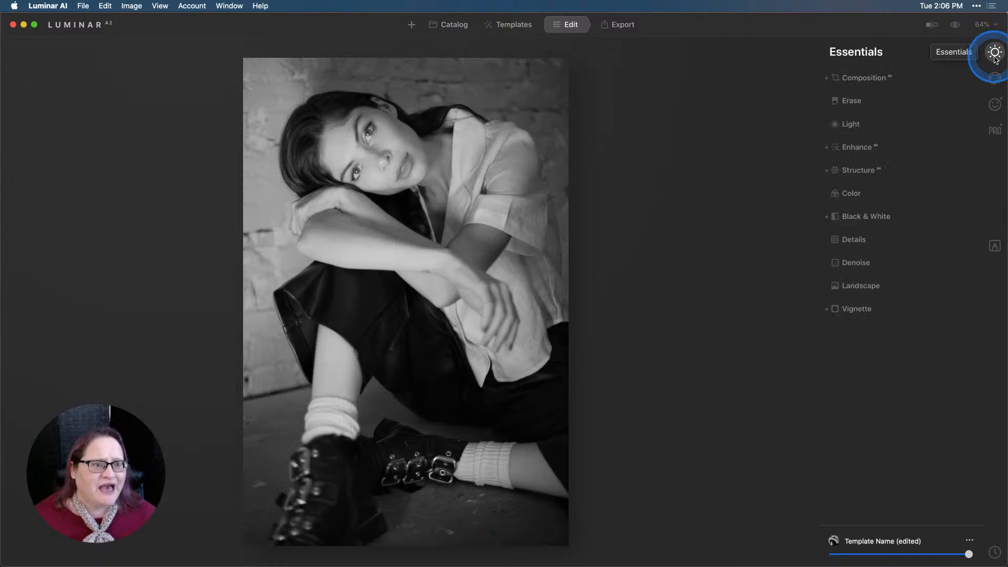
pyautogui.click(882, 217)
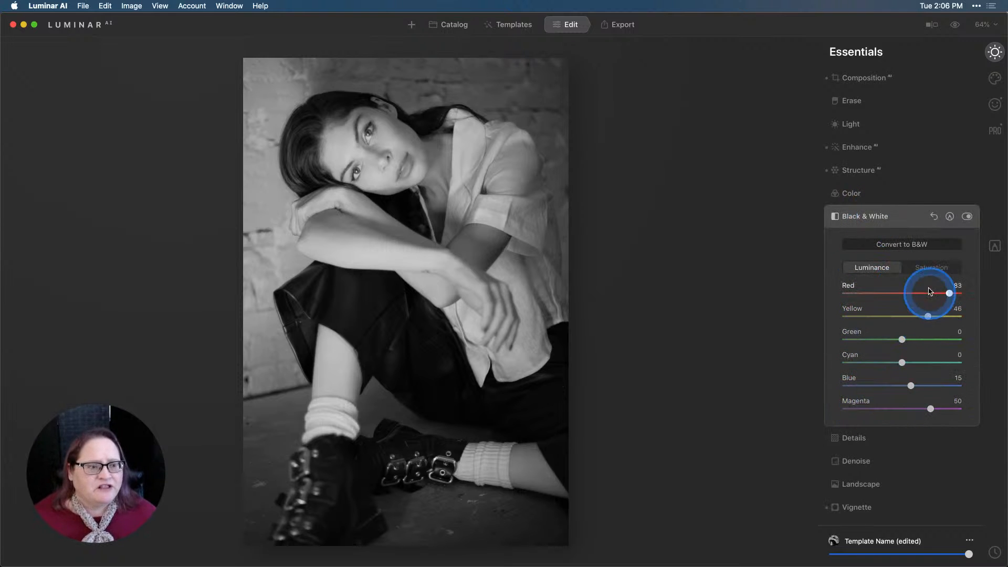
pyautogui.click(931, 268)
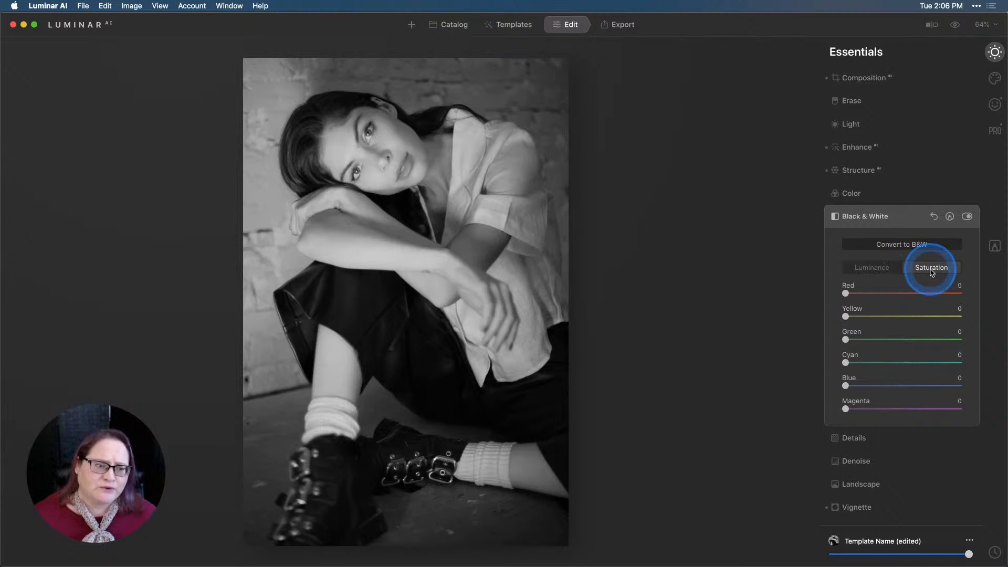
pyautogui.moveTo(845, 409); pyautogui.dragTo(812, 409)
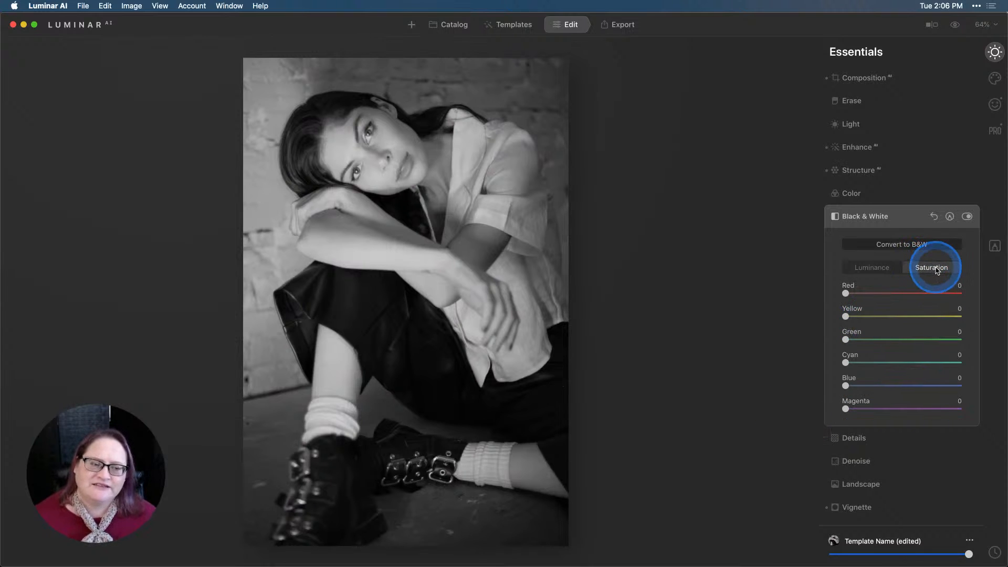
pyautogui.click(872, 271)
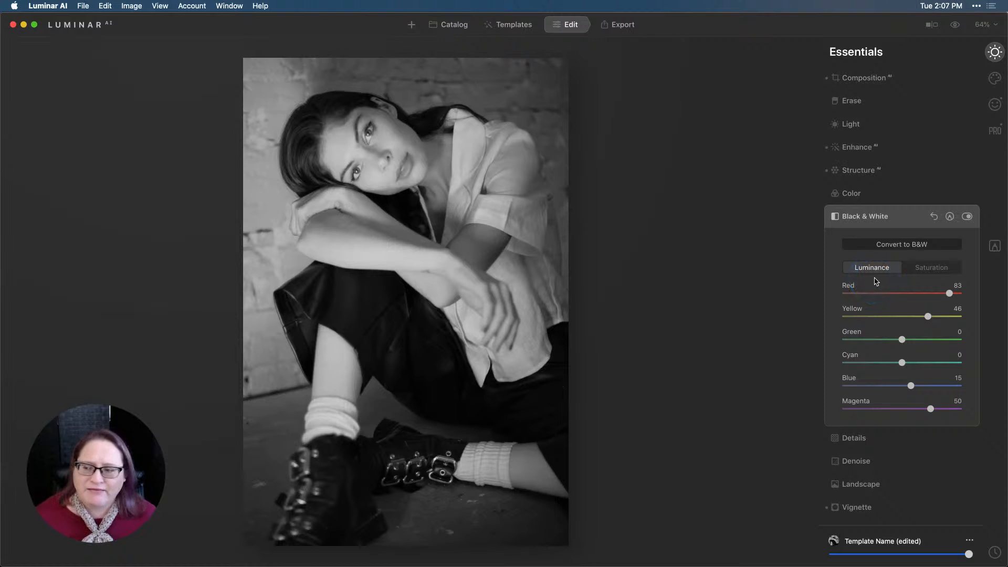
pyautogui.click(875, 281)
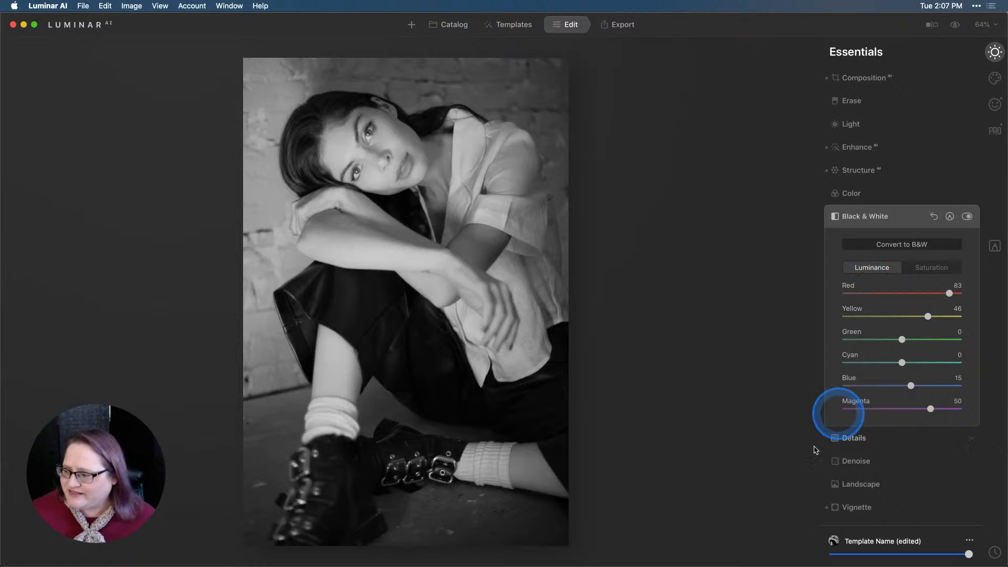